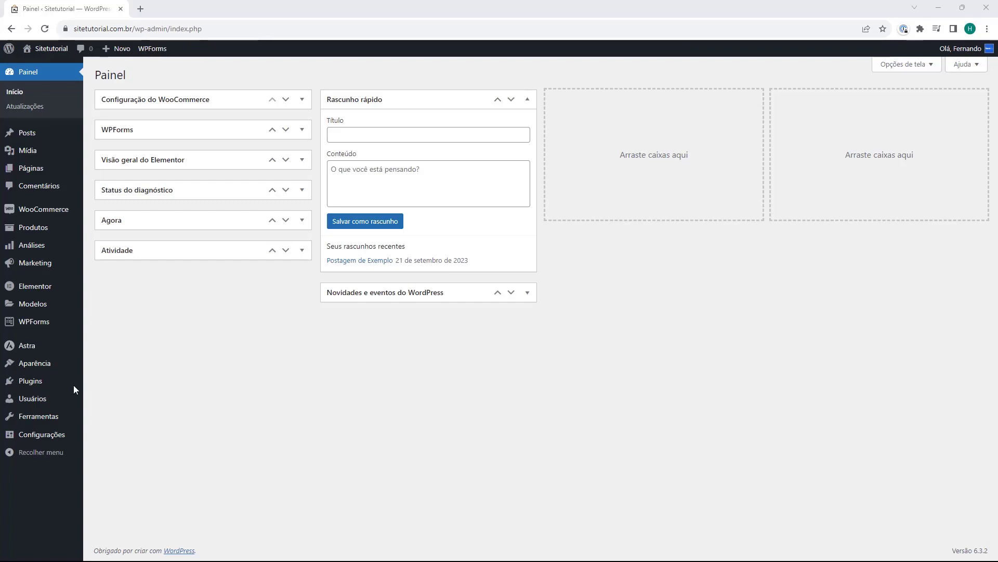
Look through the store's product list and open the Moletom Host2b product for editing
mouse_move(37, 237)
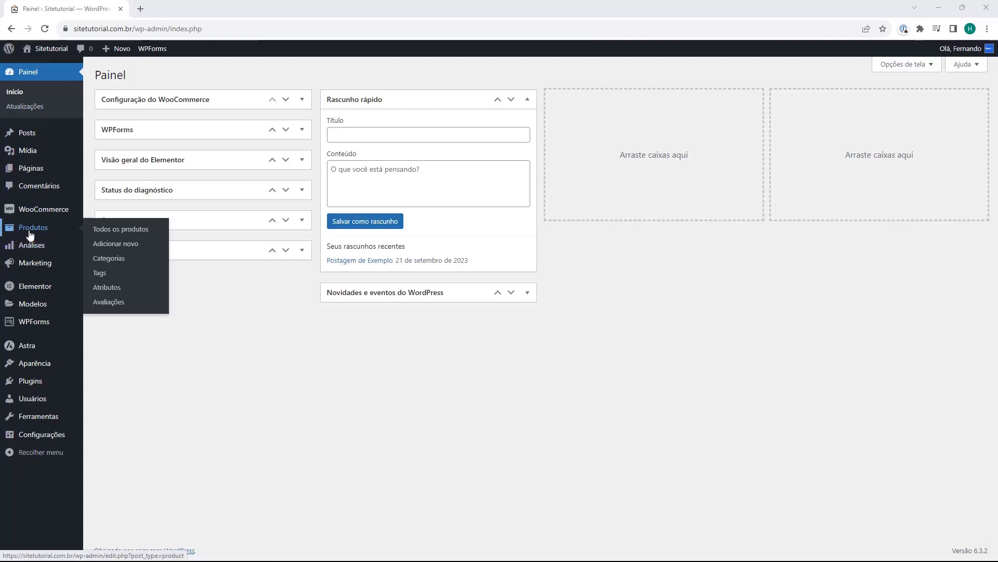
left_click(29, 233)
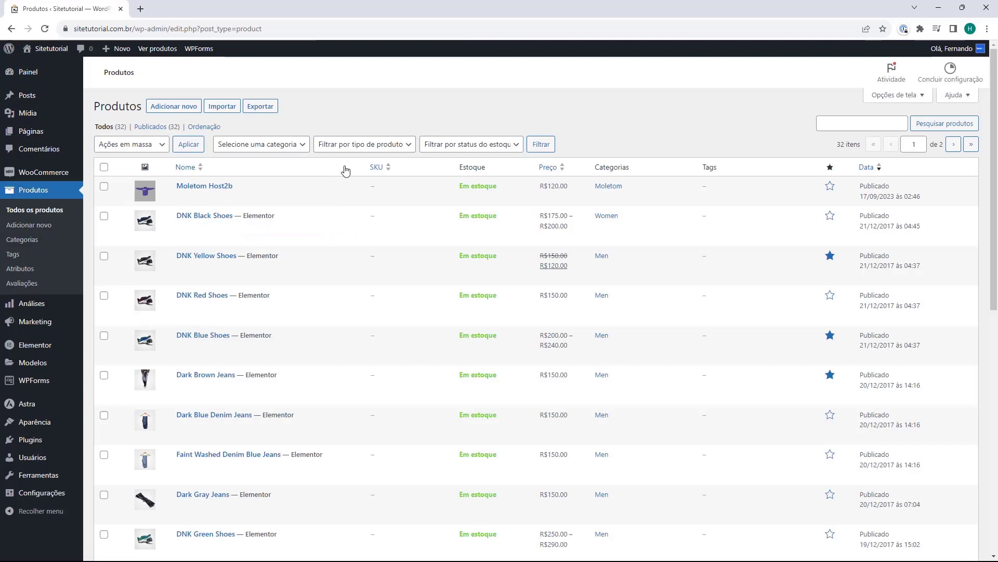
scroll(348, 179, "down", 3)
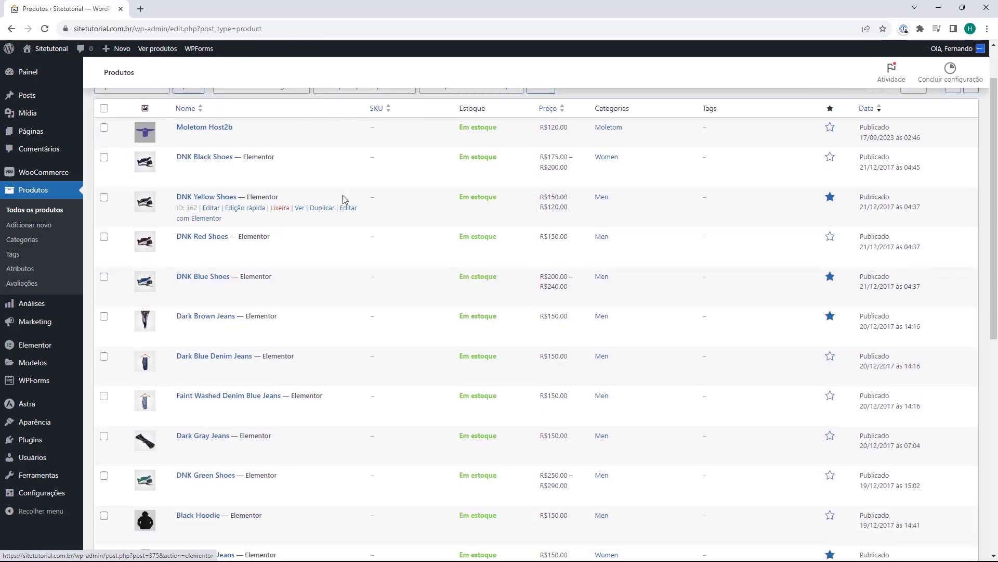
scroll(338, 205, "down", 5)
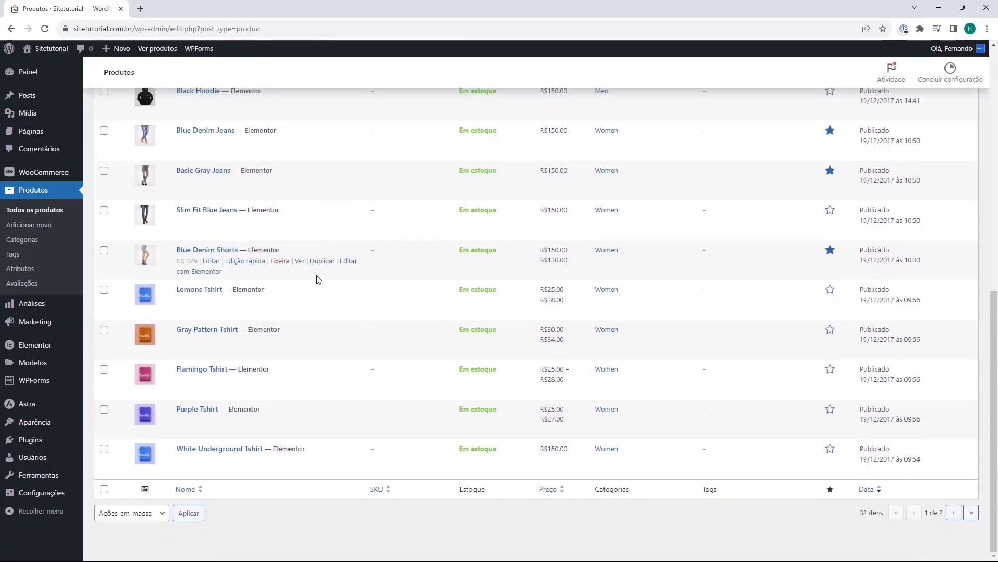
scroll(294, 439, "up", 9)
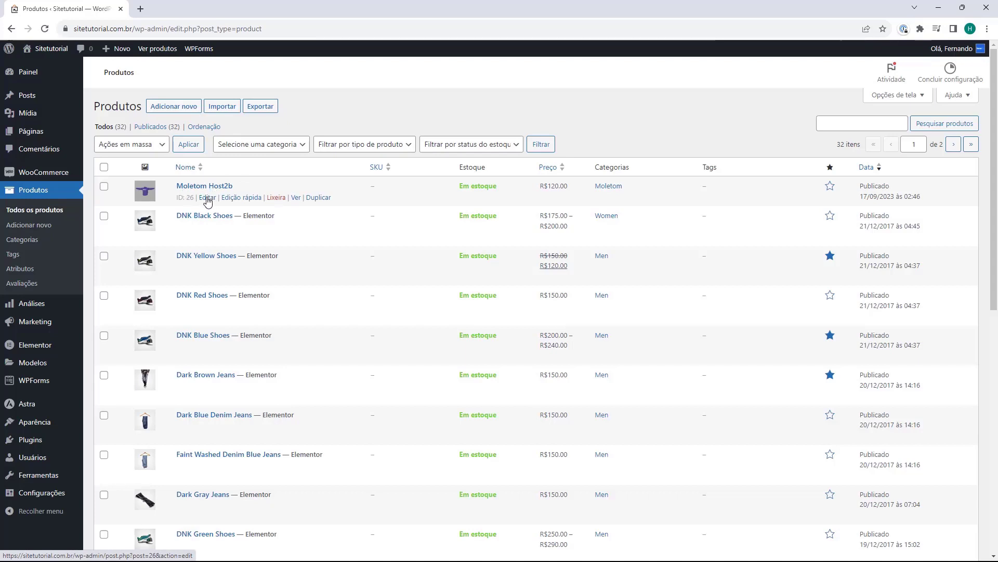
left_click(206, 201)
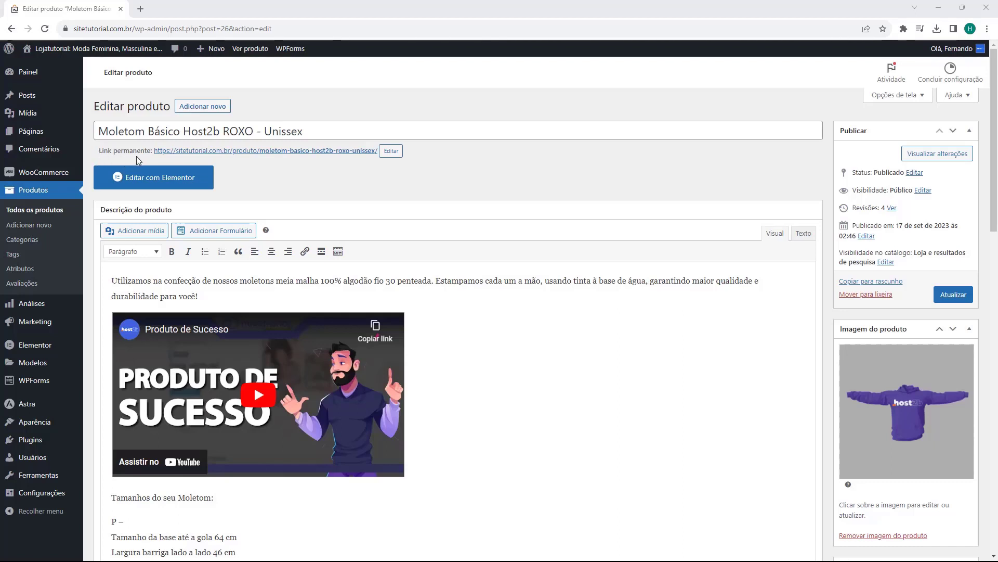
View the product's public page through its permalink and return to the product editor
left_click(193, 152)
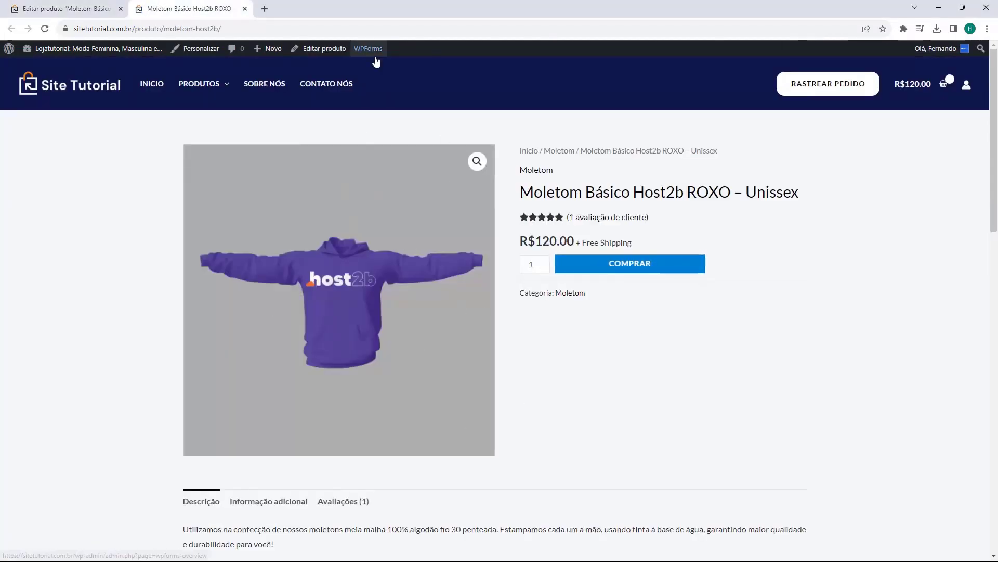
key("ctrl+w")
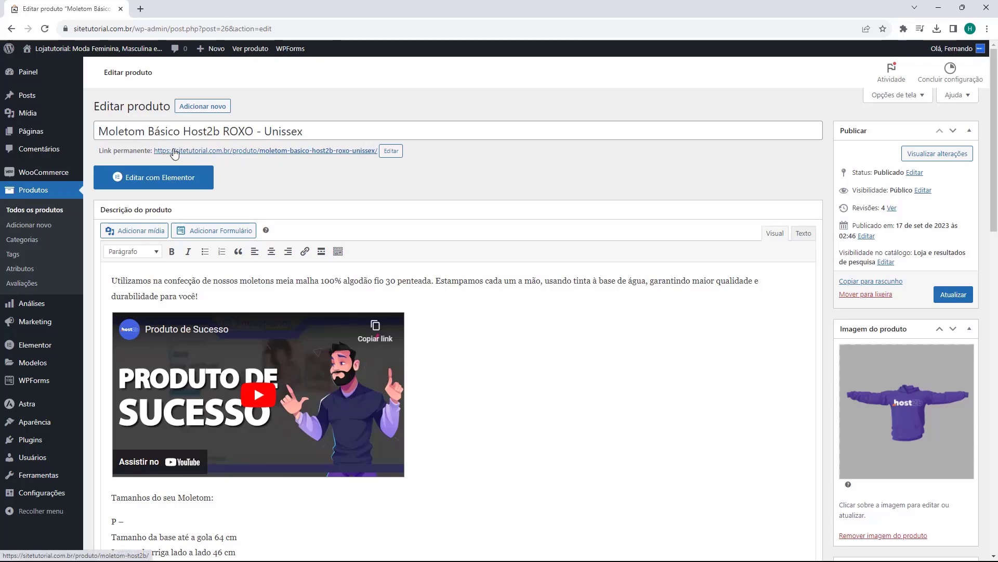
Replace the product's permalink slug with moletom-host2b
left_click(391, 151)
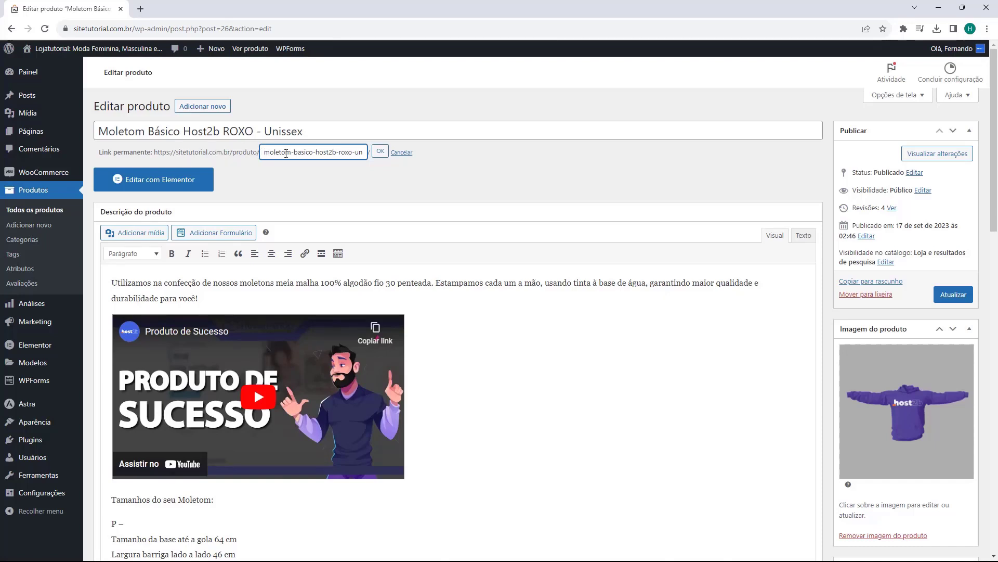
left_click_drag(266, 152, 367, 152)
key("BackSpace")
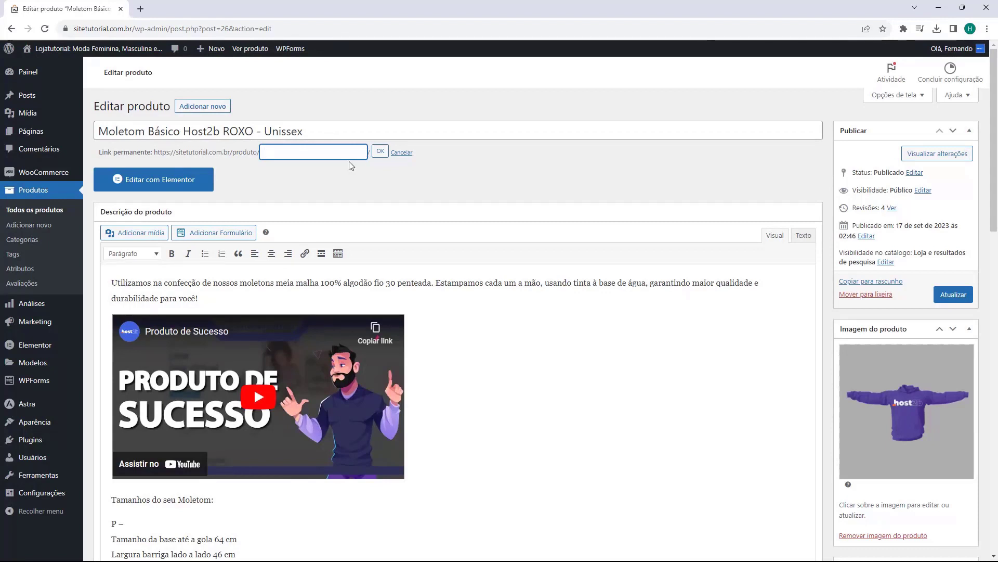
type("moletom")
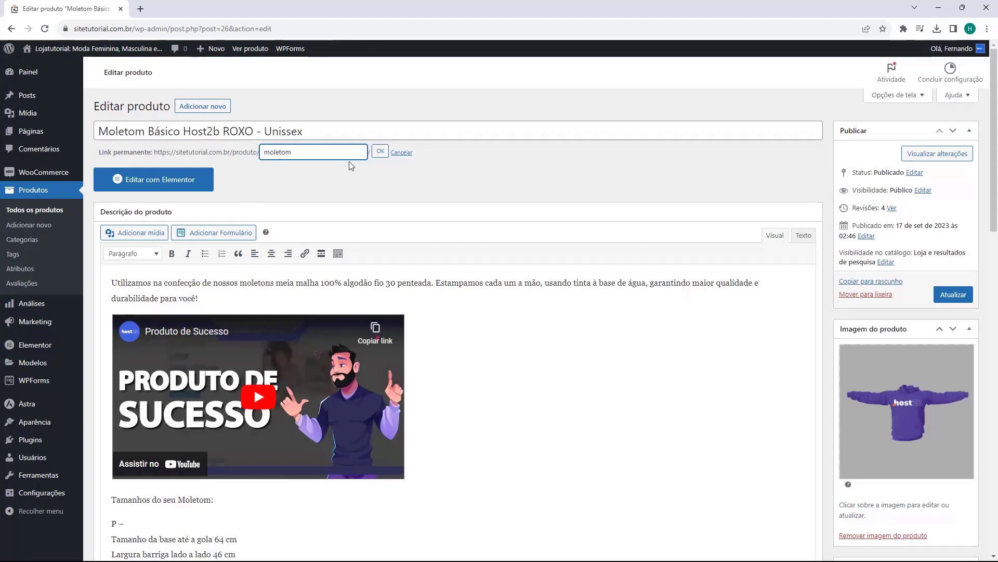
type("-host2b")
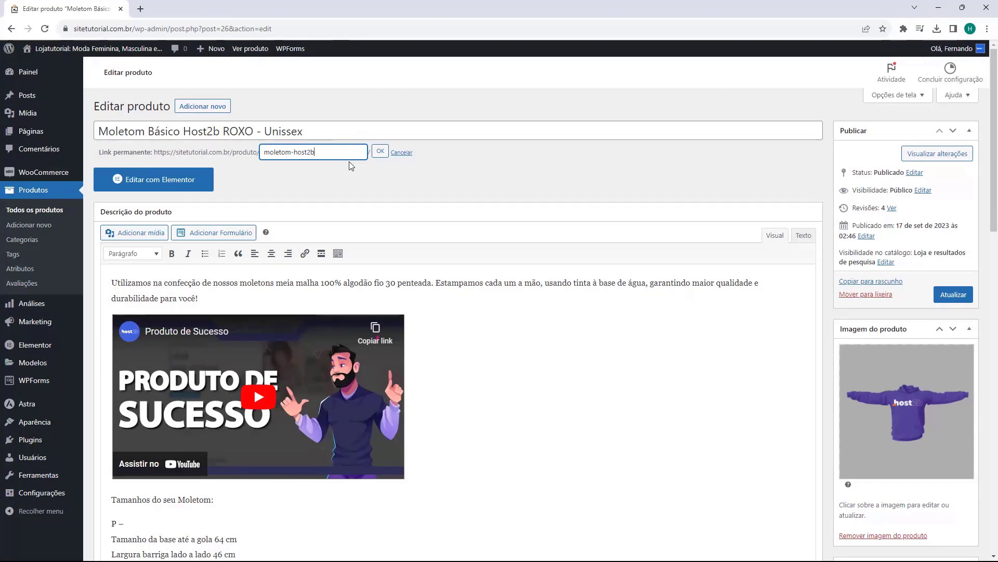
key("Left")
key("Left")
key("Left")
key("Left")
key("Left")
key("Left")
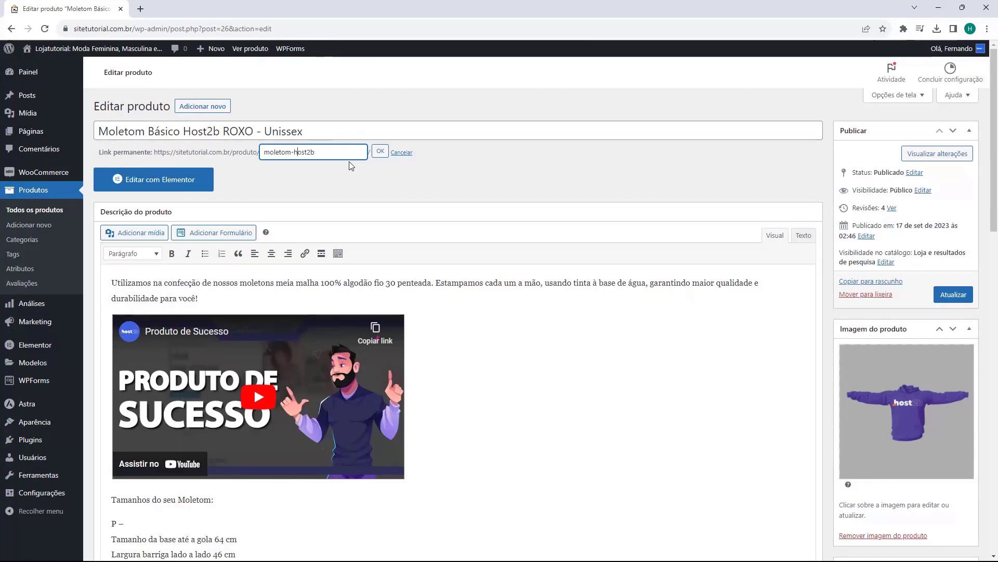
key("BackSpace")
type("_")
key("BackSpace")
type("-")
key("BackSpace")
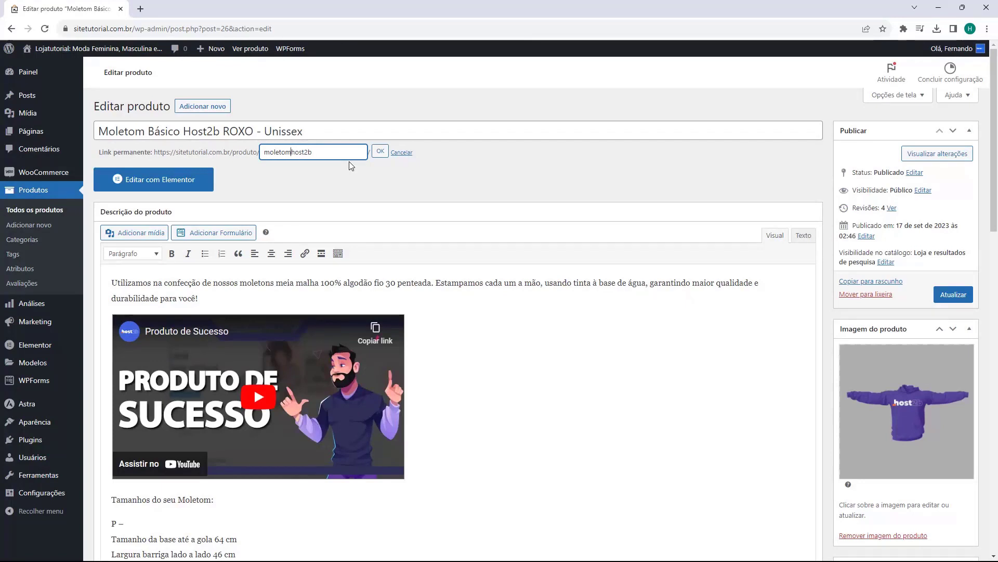
type("-")
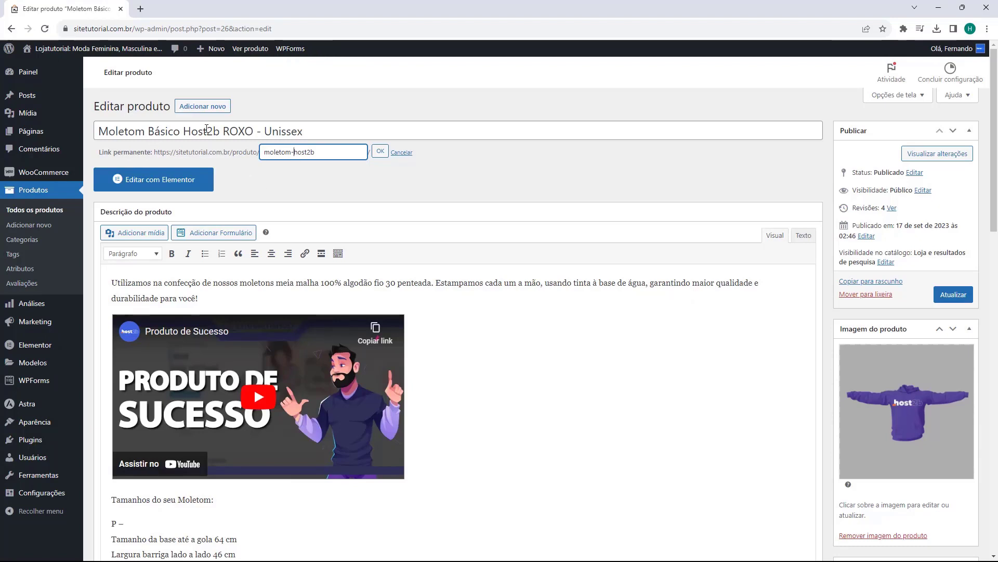
key("End")
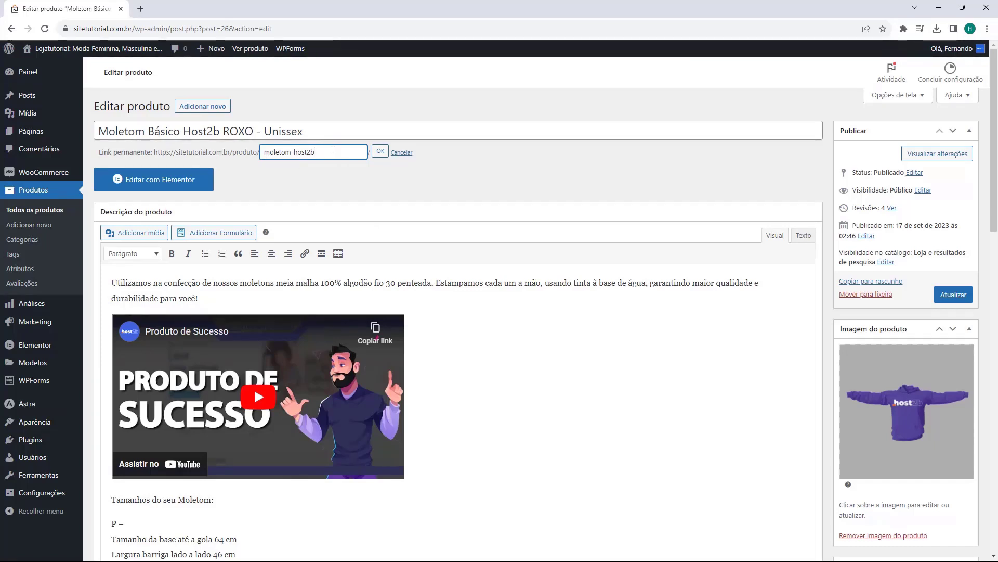
type("-roxo")
key("BackSpace")
key("BackSpace")
key("BackSpace")
key("BackSpace")
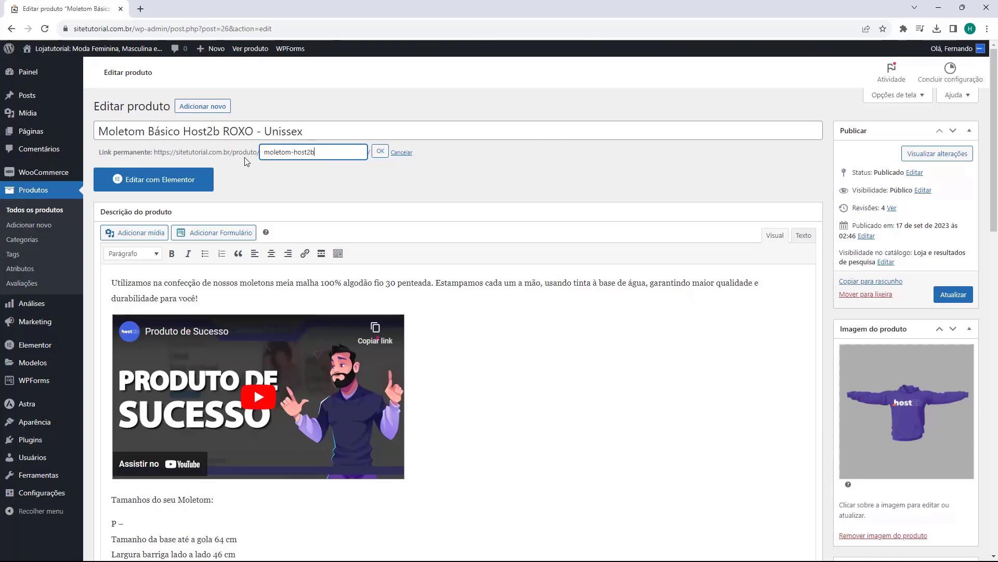
Confirm the edited permalink slug, check the product's public page through it, and return to the editor
left_click(380, 152)
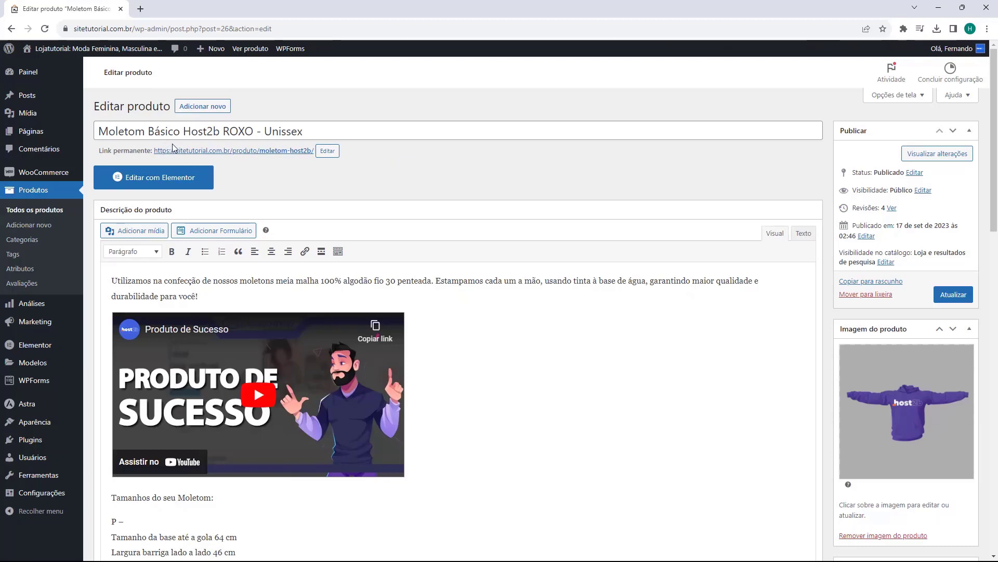
left_click(207, 155)
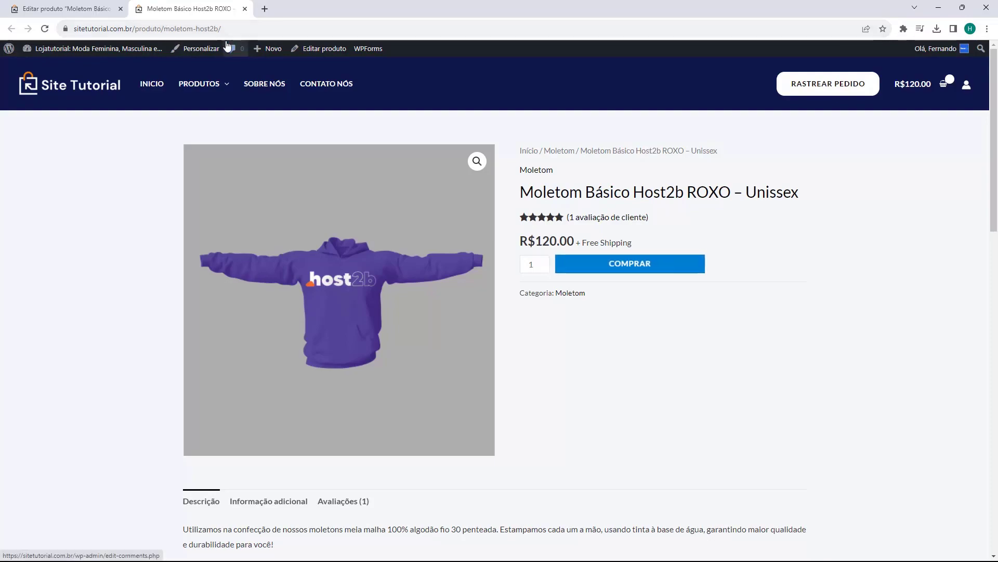
key("ctrl+w")
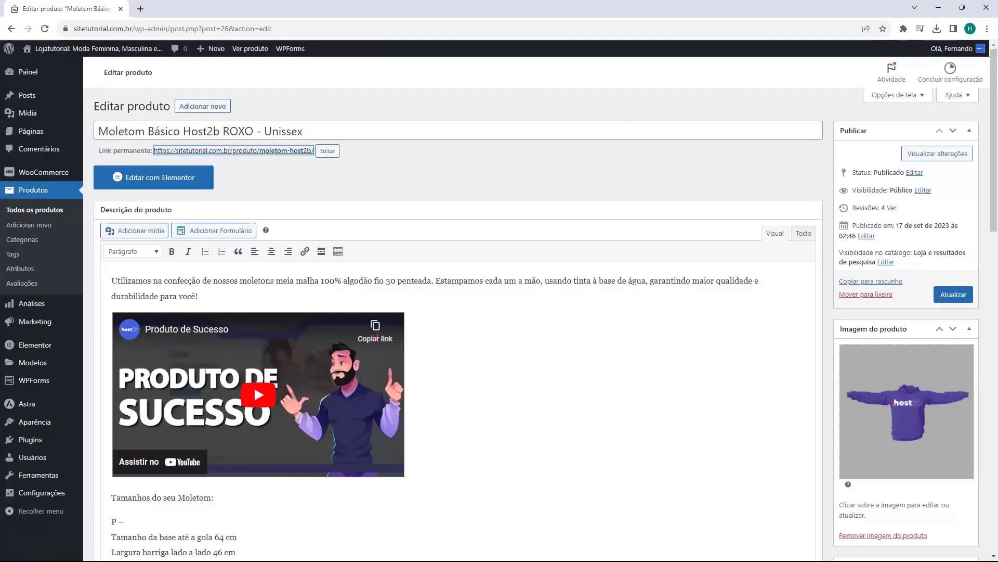